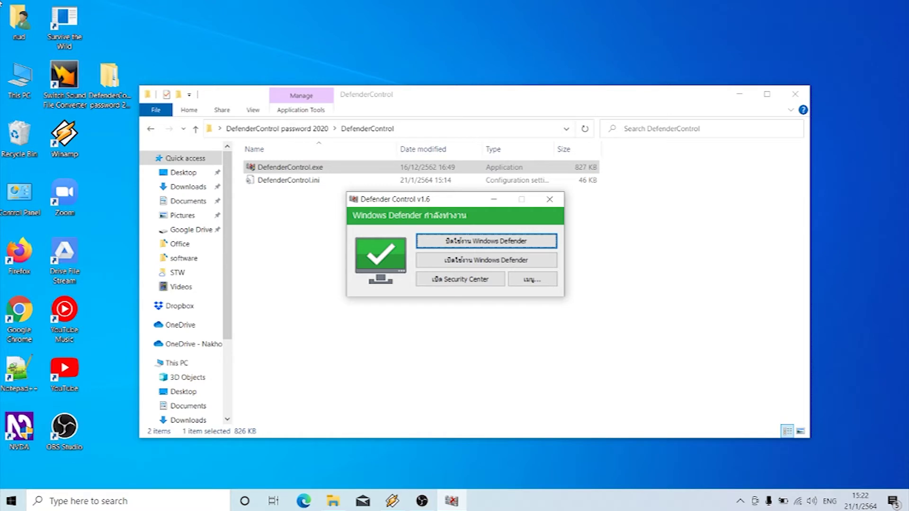
Step: Examine the main window's commands for Windows Defender and Security Center, and the options offered in its menu
{"action": "left_click", "coordinate": [487, 260]}
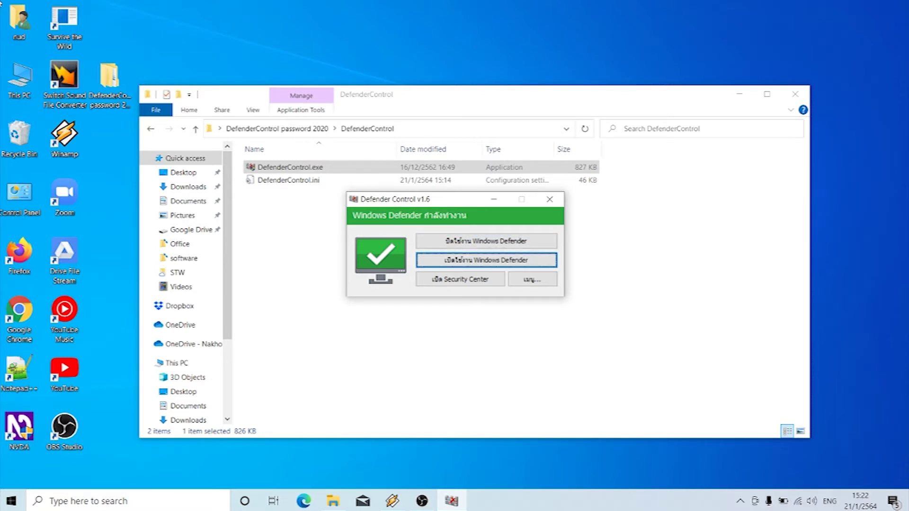
{"action": "left_click", "coordinate": [460, 279]}
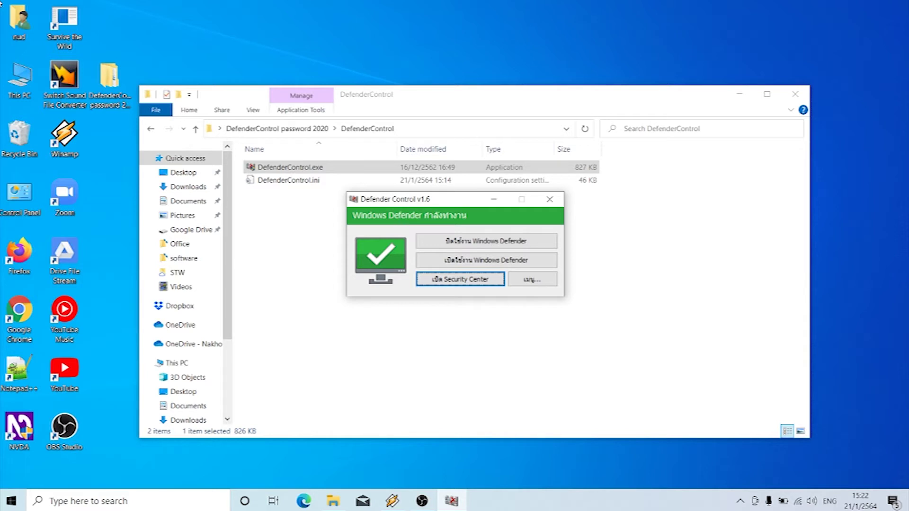
{"action": "left_click", "coordinate": [532, 279]}
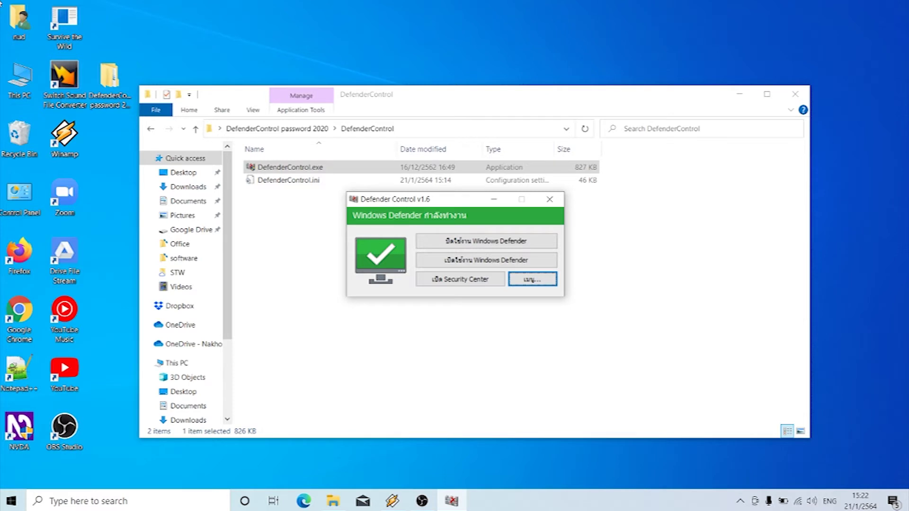
{"action": "key", "text": "Return"}
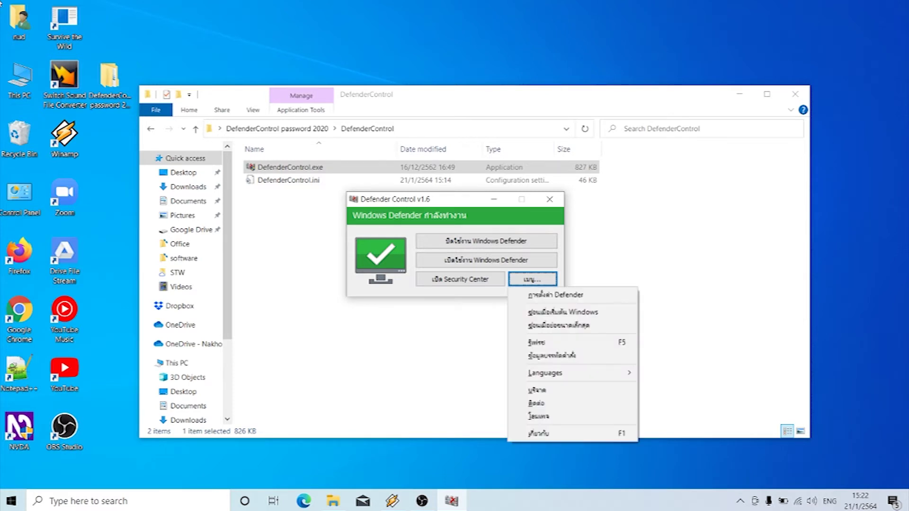
{"action": "key", "text": "Down"}
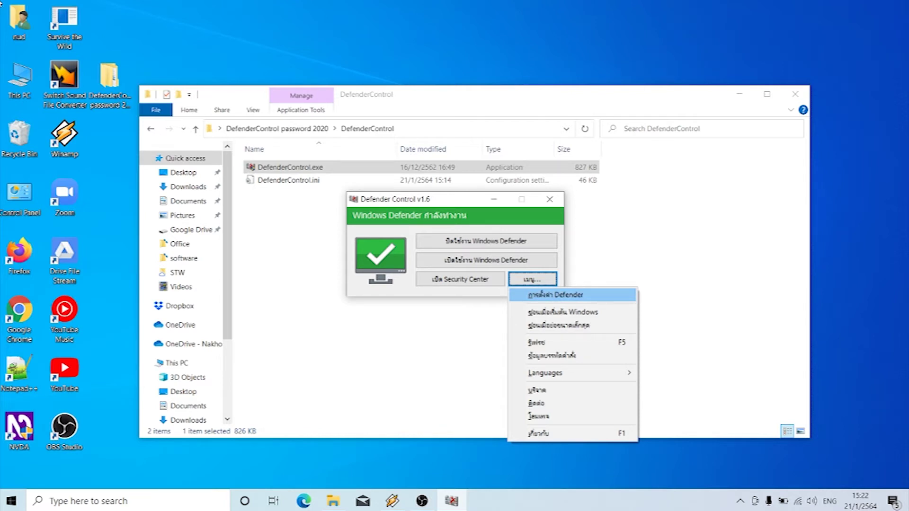
{"action": "key", "text": "Down"}
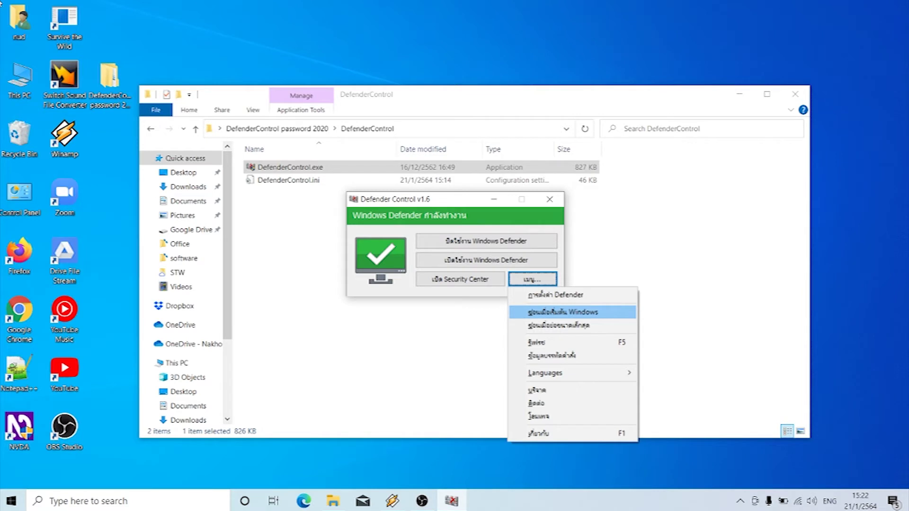
{"action": "key", "text": "Down"}
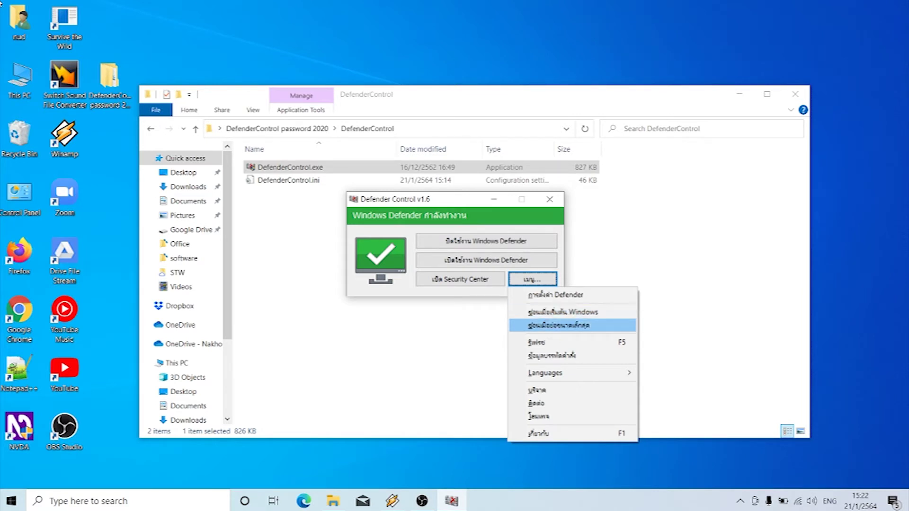
{"action": "key", "text": "Down"}
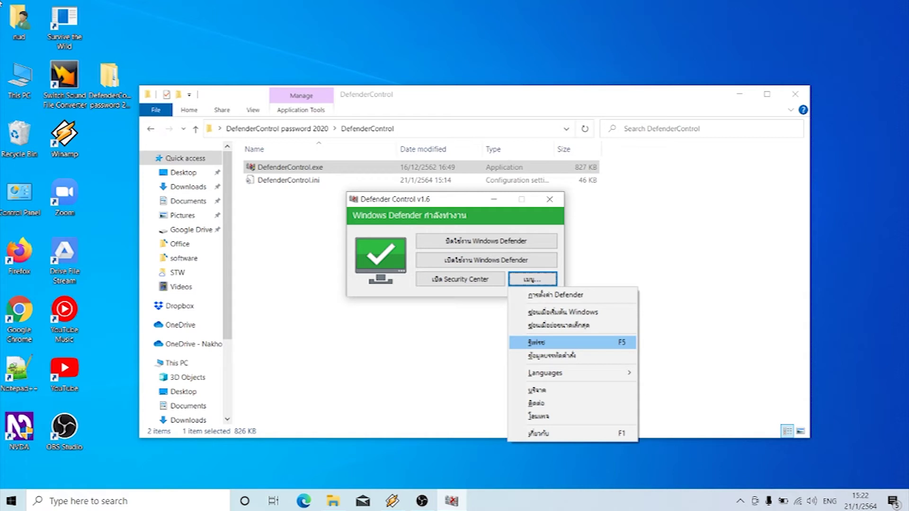
{"action": "key", "text": "Down"}
{"action": "key", "text": "Down"}
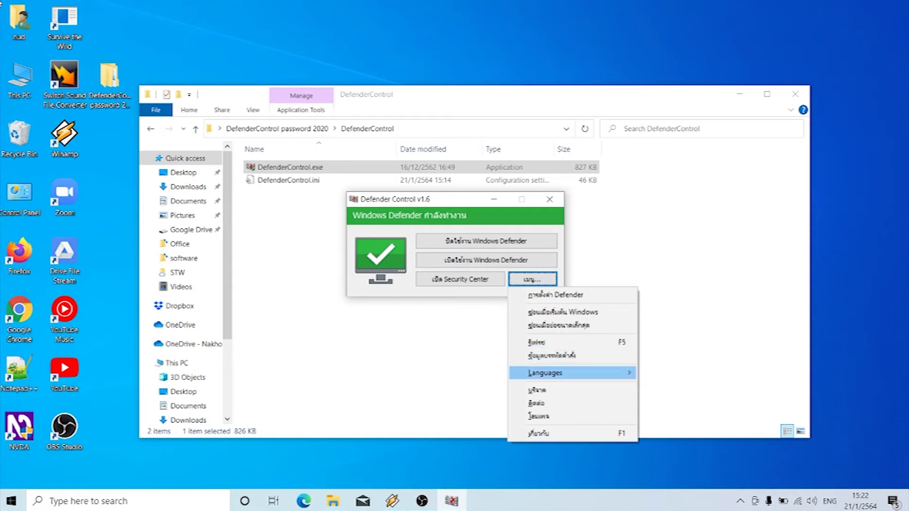
Step: Set the interface language to Thai (ภาษาไทย) from the list of available languages
{"action": "key", "text": "Right"}
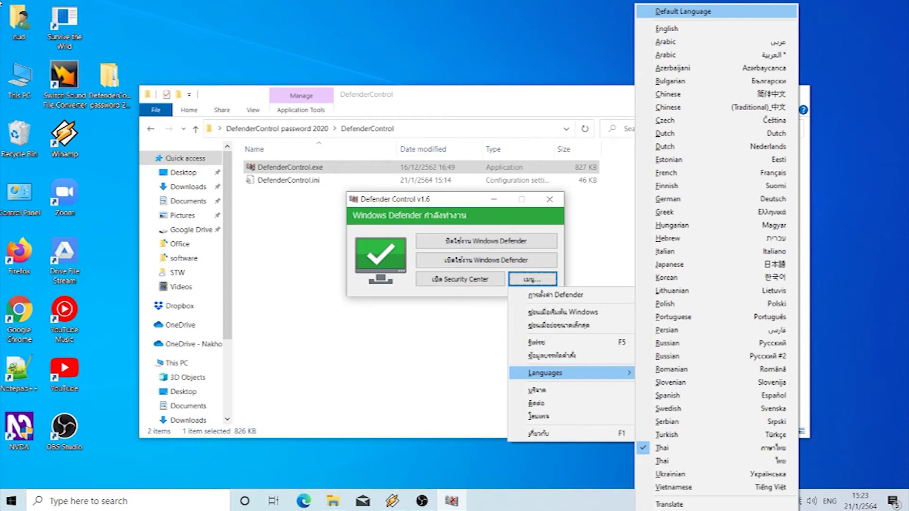
{"action": "key", "text": "Down"}
{"action": "key", "text": "Down"}
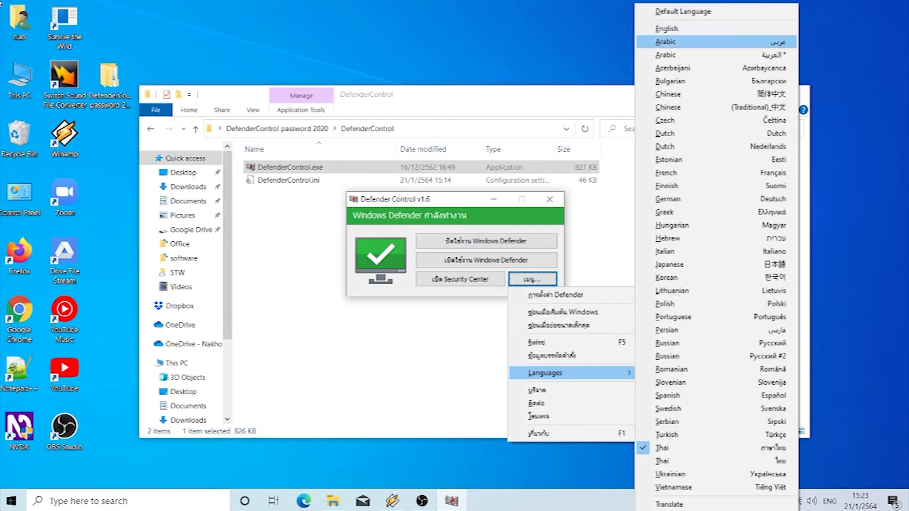
{"action": "key", "text": "Down"}
{"action": "key", "text": "Up"}
{"action": "key", "text": "Up"}
{"action": "key", "text": "Up"}
{"action": "key", "text": "Up"}
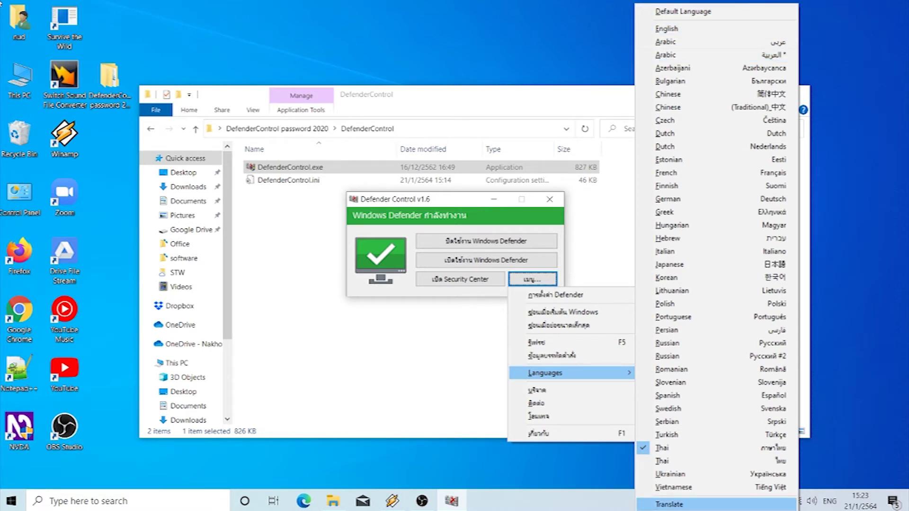
{"action": "key", "text": "Up"}
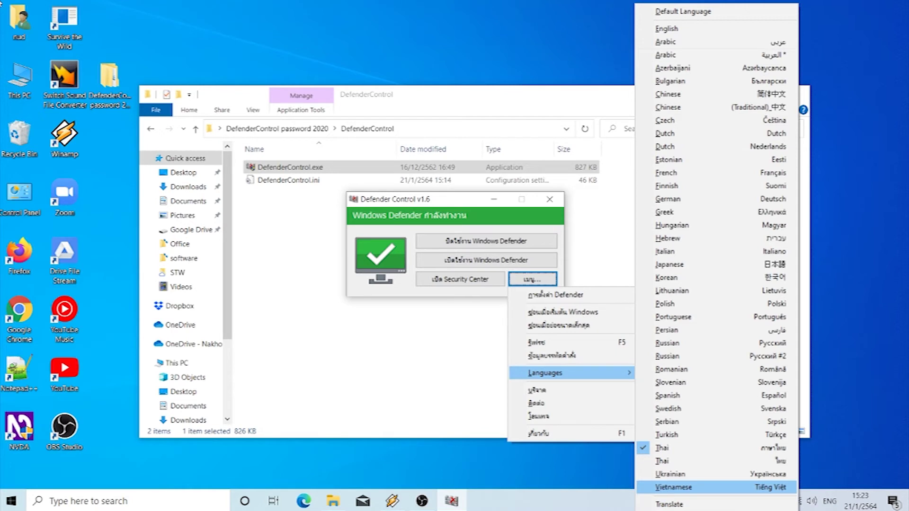
{"action": "key", "text": "Up"}
{"action": "key", "text": "Up"}
{"action": "key", "text": "Up"}
{"action": "key", "text": "Up"}
{"action": "key", "text": "Down"}
{"action": "key", "text": "Return"}
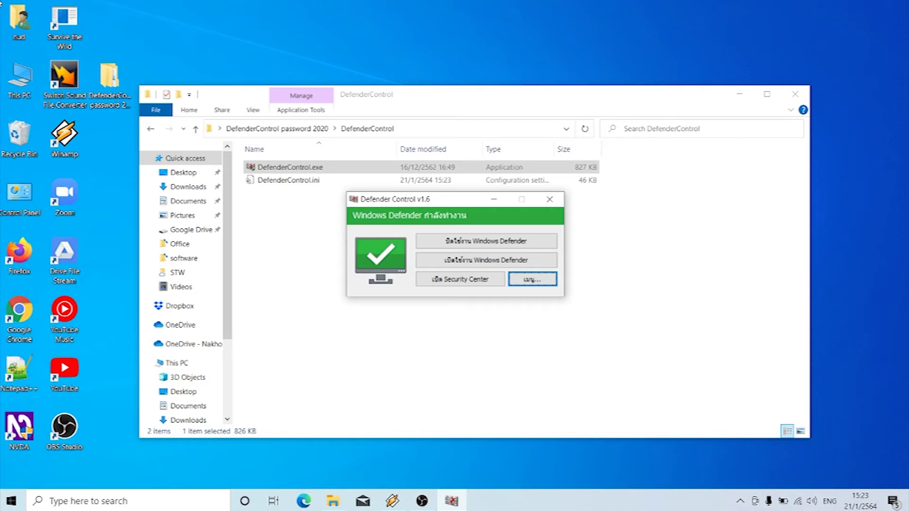
Step: Disable Windows Defender with Defender Control
{"action": "key", "text": "Tab"}
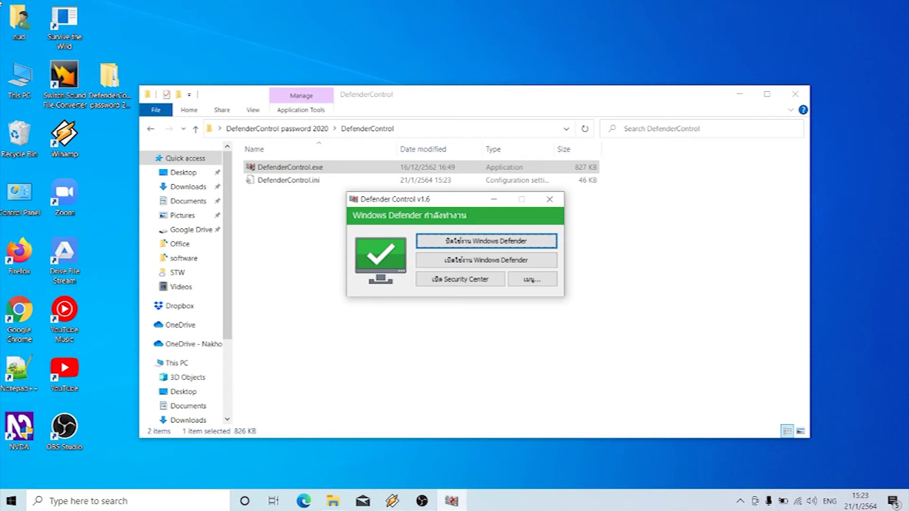
{"action": "key", "text": "Return"}
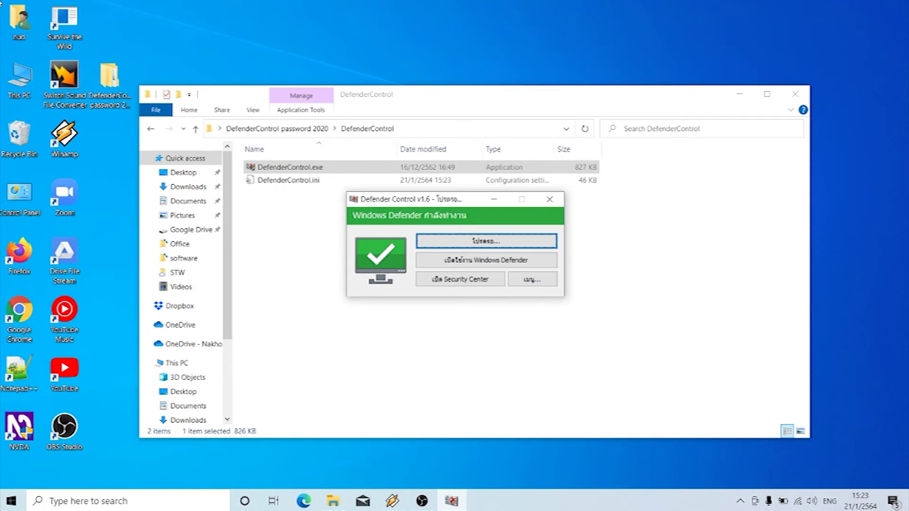
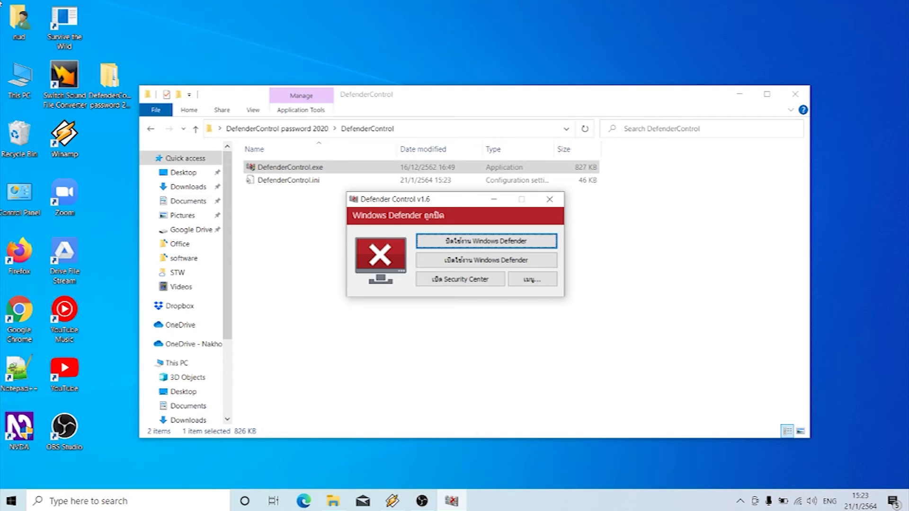
Step: Open Security Center and examine the status and links of its Virus & threat protection page
{"action": "key", "text": "Tab"}
{"action": "key", "text": "Tab"}
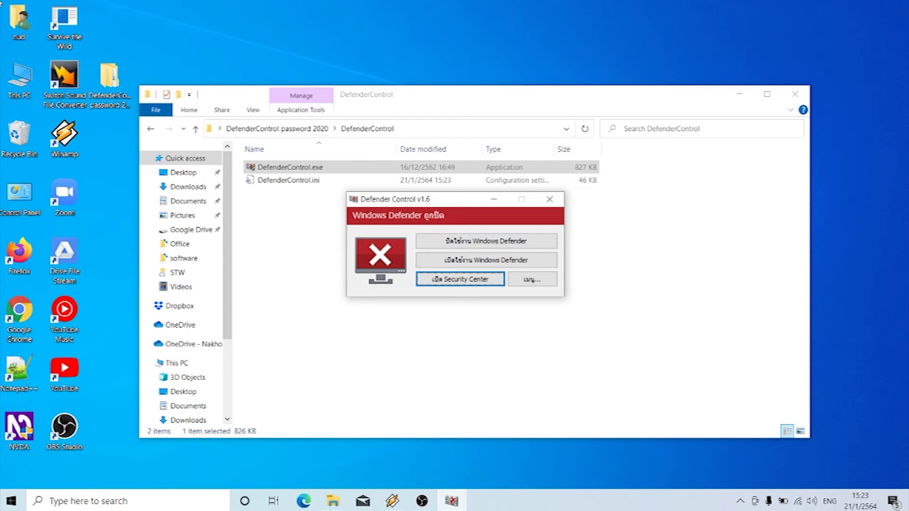
{"action": "key", "text": "Return"}
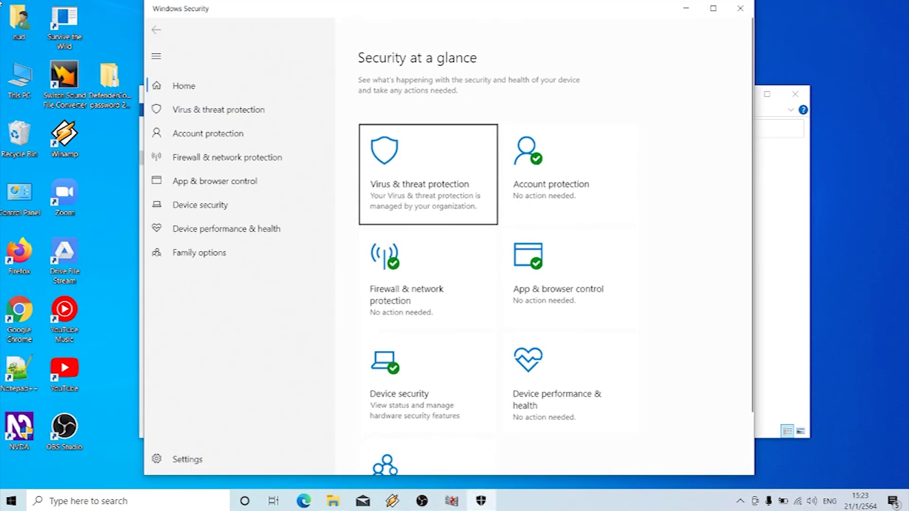
{"action": "key", "text": "shift+Tab"}
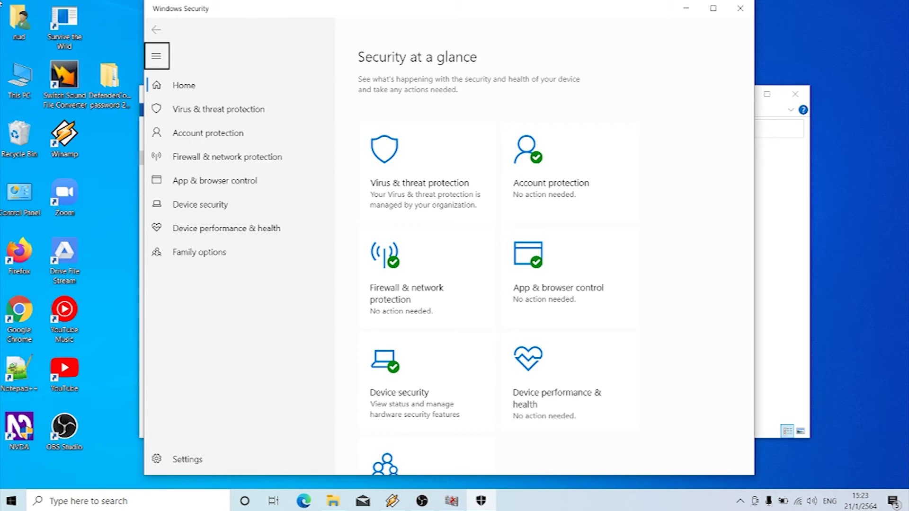
{"action": "key", "text": "Tab"}
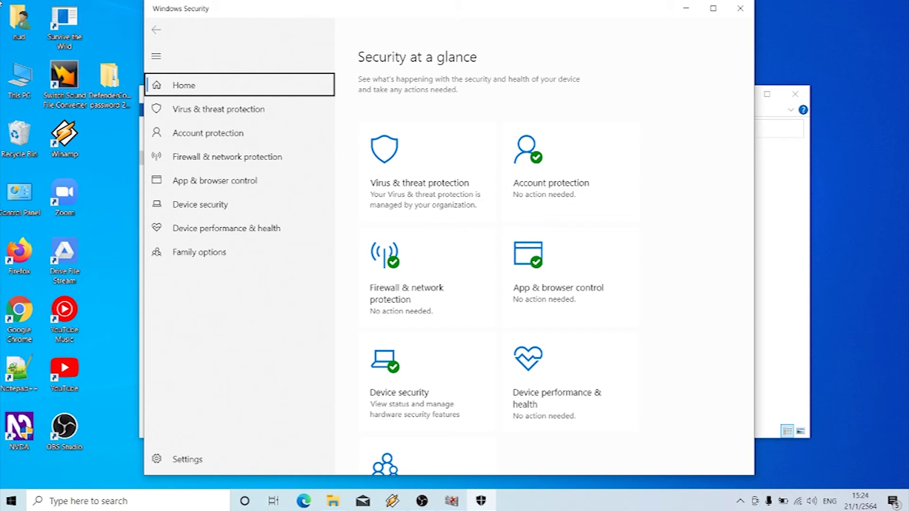
{"action": "key", "text": "Down"}
{"action": "key", "text": "Return"}
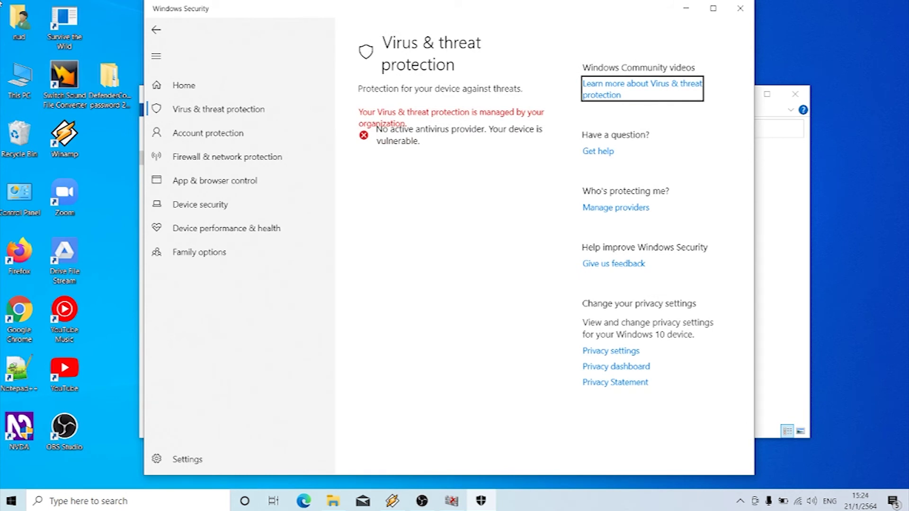
{"action": "key", "text": "Tab"}
{"action": "key", "text": "Tab"}
{"action": "key", "text": "Tab"}
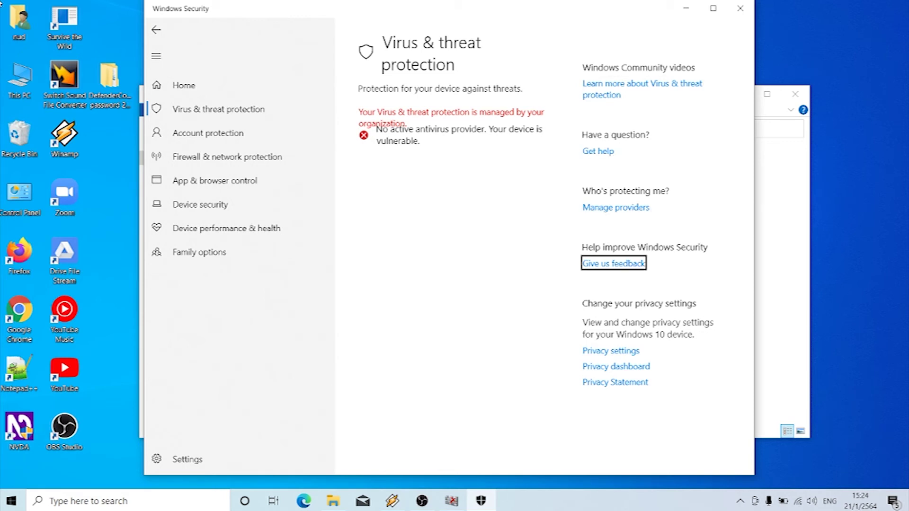
{"action": "key", "text": "shift+Tab"}
{"action": "key", "text": "shift+Tab"}
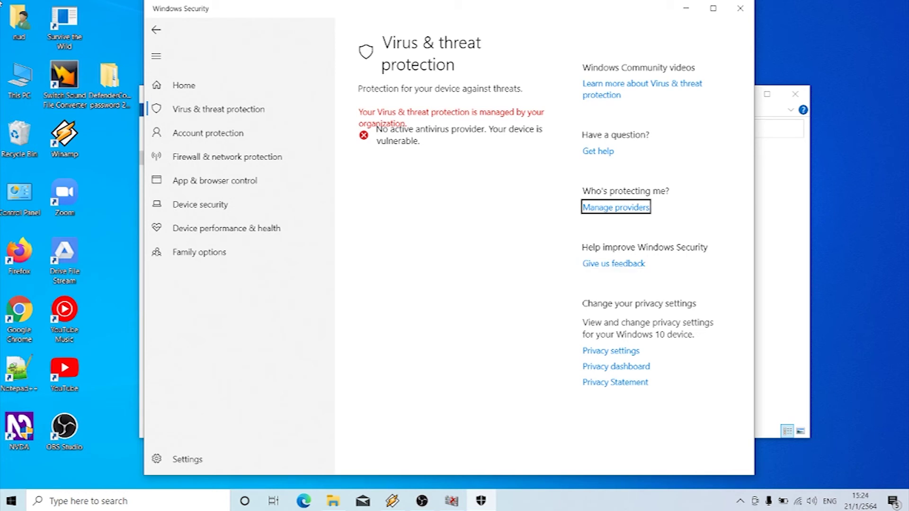
Step: Switch back to Defender Control and enable Windows Defender again
{"action": "key", "text": "alt+Tab"}
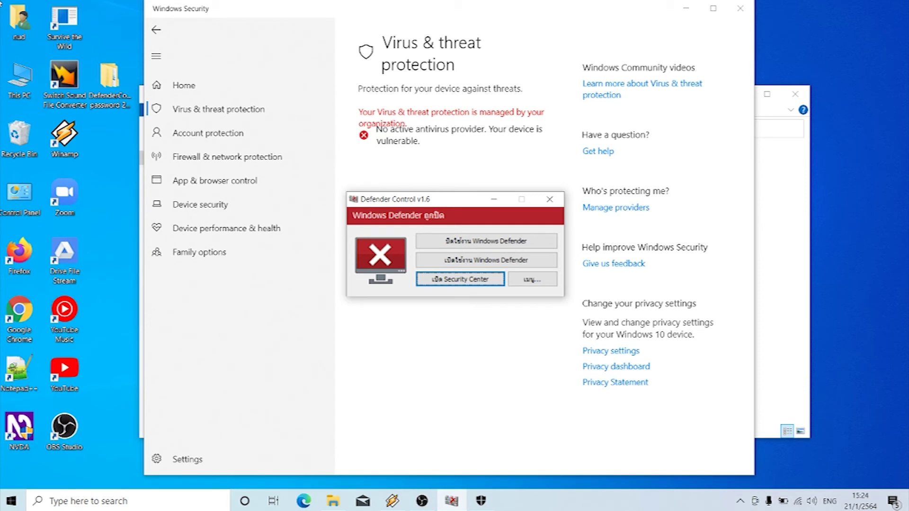
{"action": "key", "text": "Tab"}
{"action": "key", "text": "Tab"}
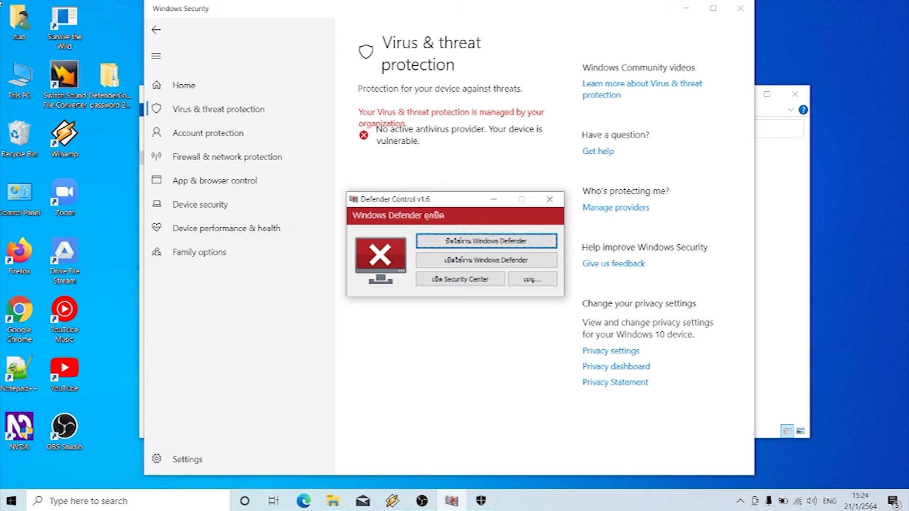
{"action": "key", "text": "Tab"}
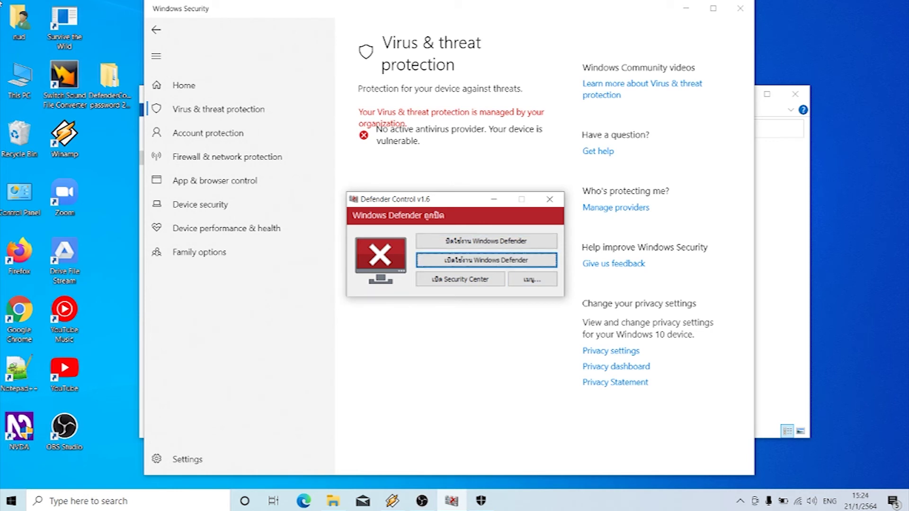
{"action": "key", "text": "Return"}
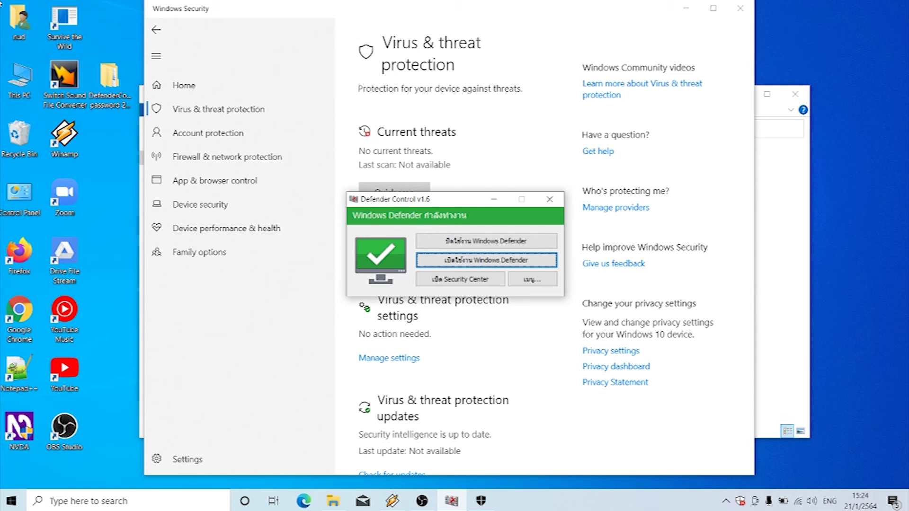
Step: Reopen Security Center to recheck the Virus & threat protection page's status and options, and close Windows Security
{"action": "key", "text": "Tab"}
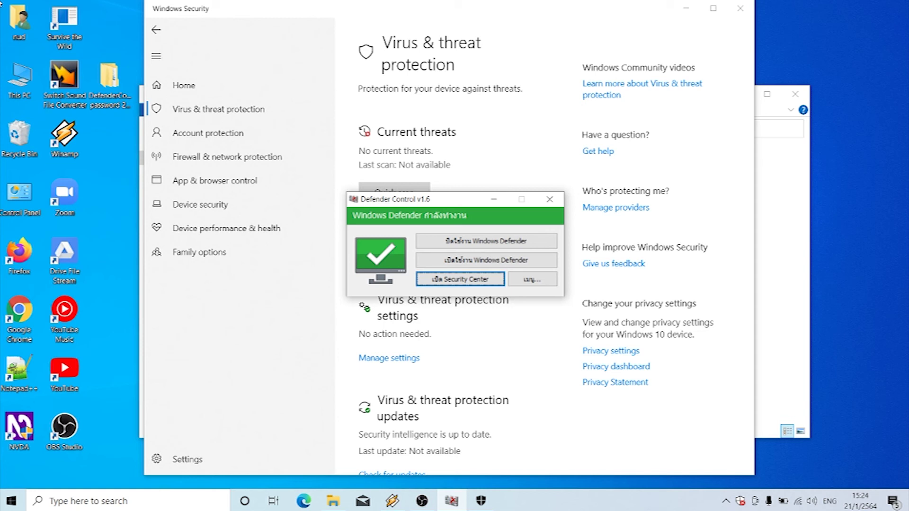
{"action": "key", "text": "Return"}
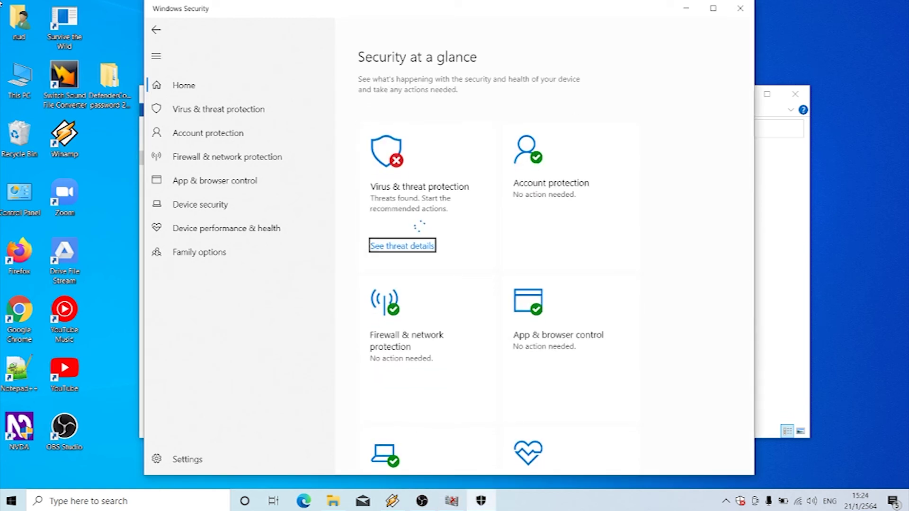
{"action": "key", "text": "shift+Tab"}
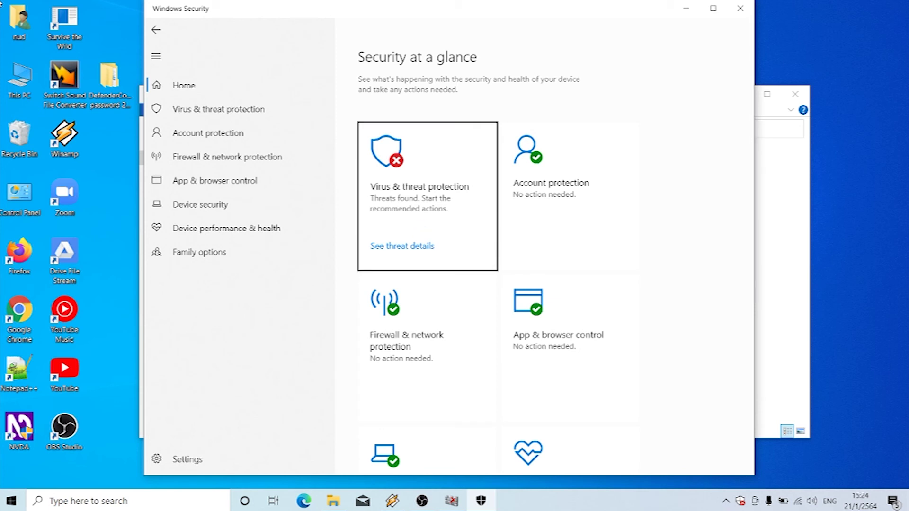
{"action": "key", "text": "Down"}
{"action": "key", "text": "Up"}
{"action": "key", "text": "Return"}
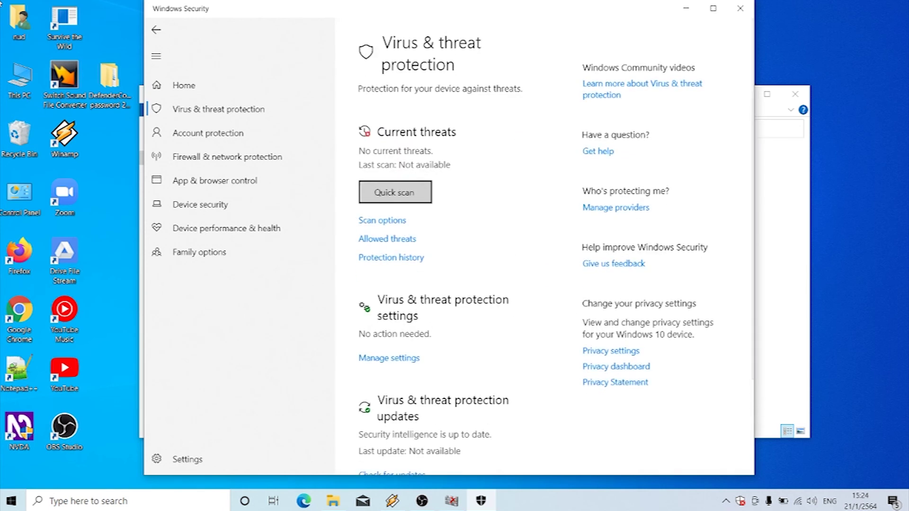
{"action": "key", "text": "Tab"}
{"action": "key", "text": "Tab"}
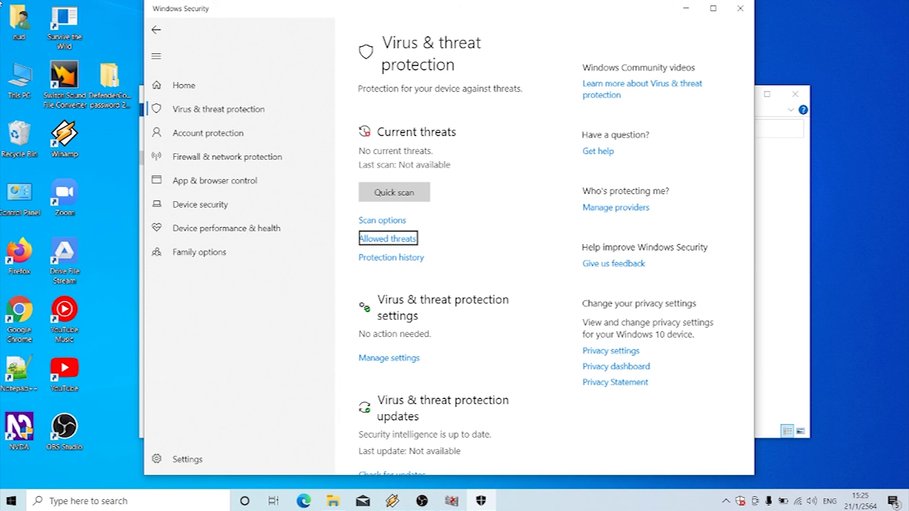
{"action": "key", "text": "alt+F4"}
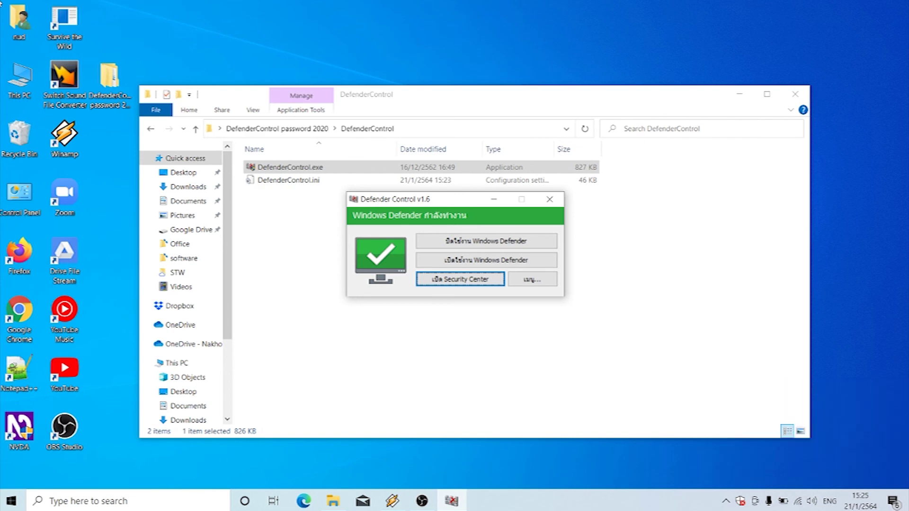
{"action": "key", "text": "super+d"}
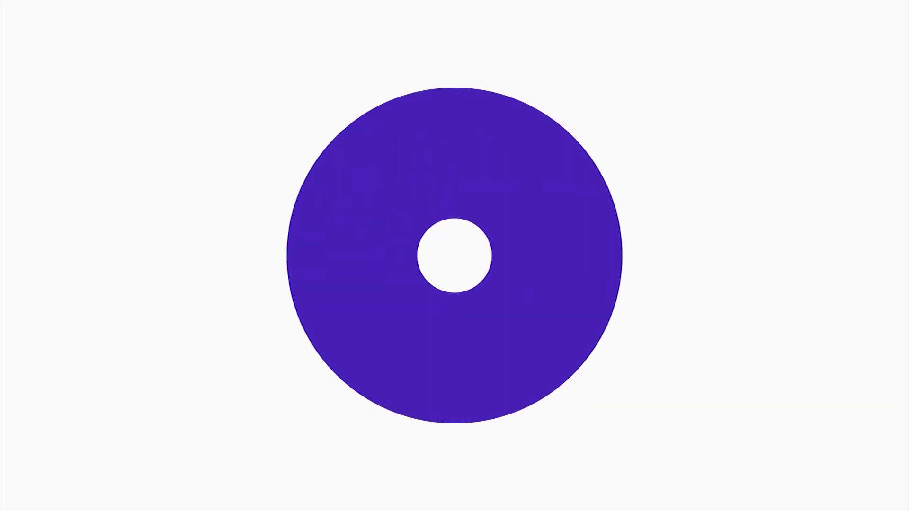